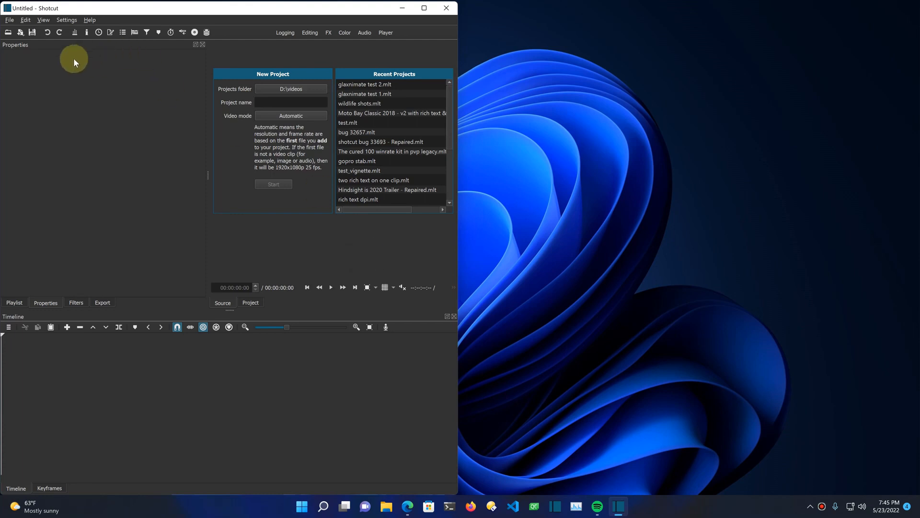
Step: Open the video Caminandes_ Llamigos-1080p.mp4 from the videos folder and seek to about 37 seconds
left_click(8, 35)
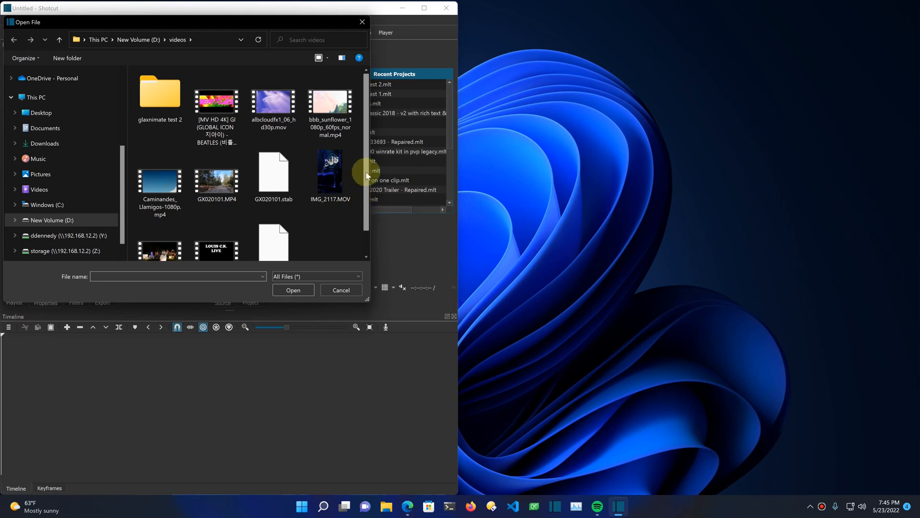
double_click(153, 186)
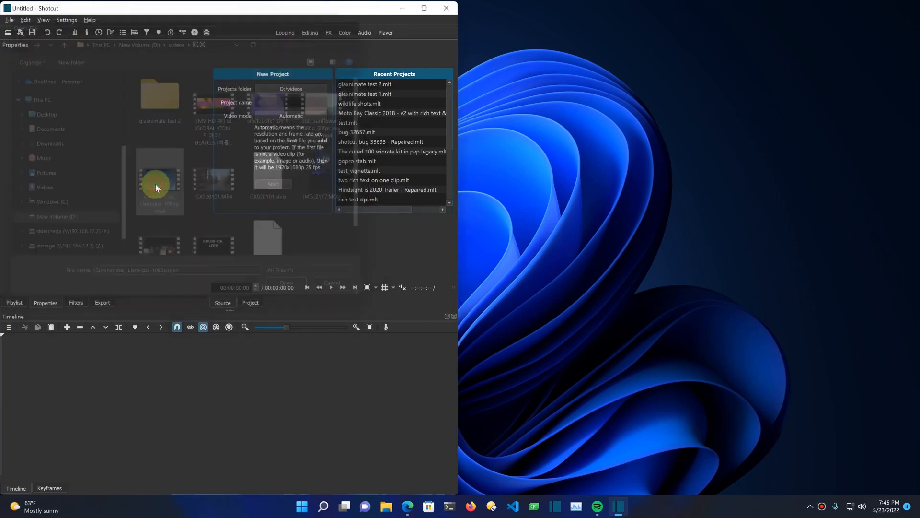
left_click(273, 269)
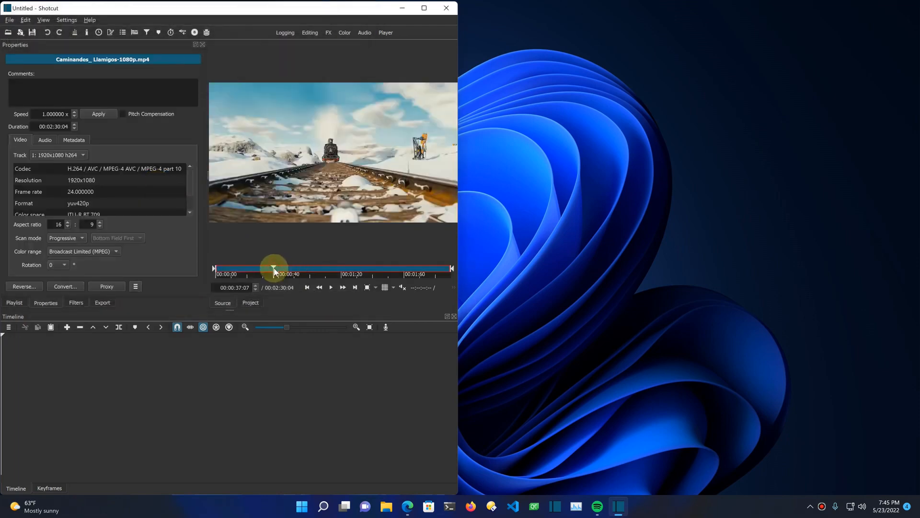
Step: Trim the source clip to run from about 00:00:35:18 to 00:00:57:19 and add it to the timeline
left_click(215, 270)
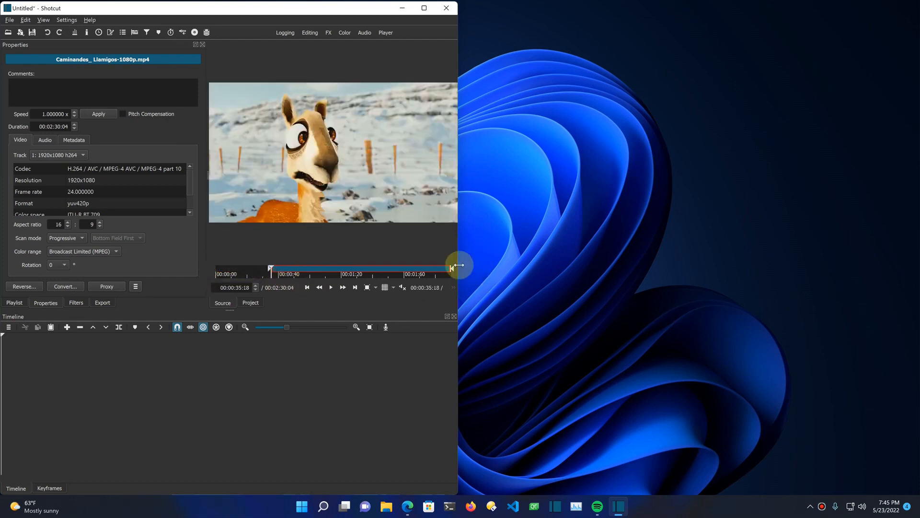
left_click_drag(349, 277, 308, 277)
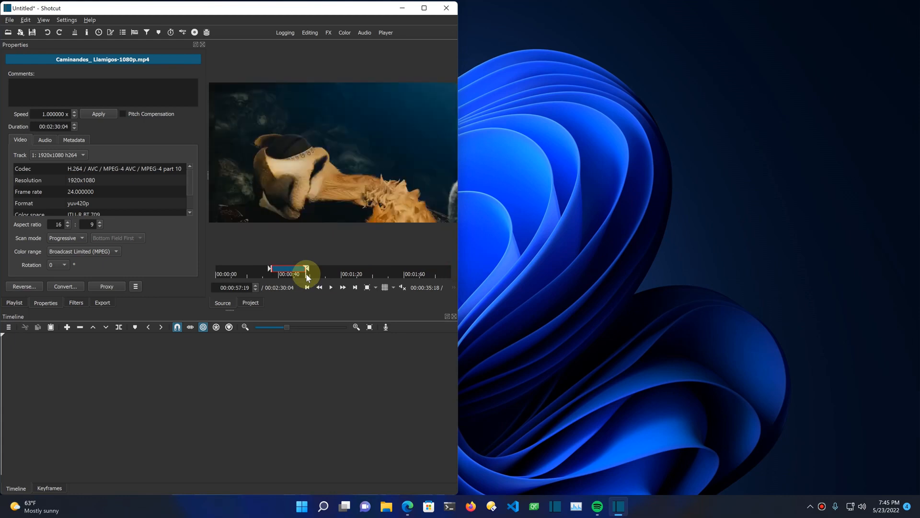
left_click(65, 328)
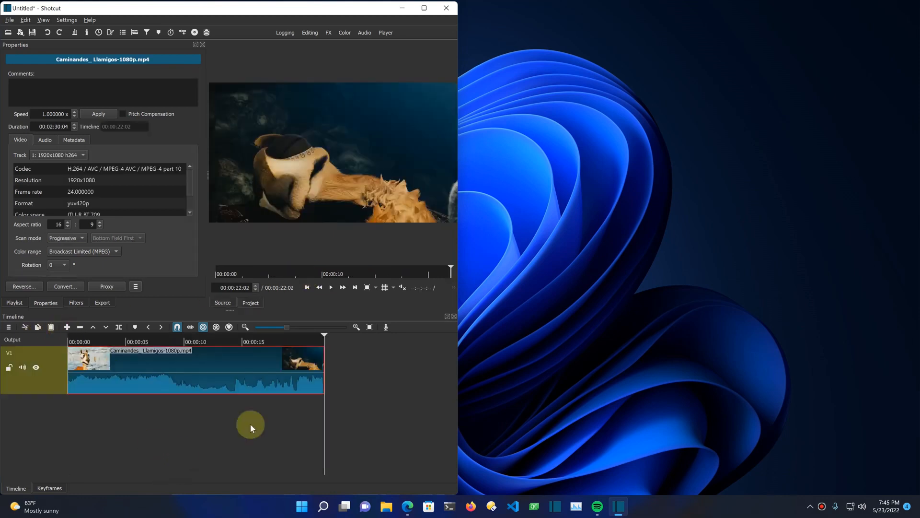
Step: Move the timeline playhead to about 8 seconds and add a second video track above V1
left_click(164, 433)
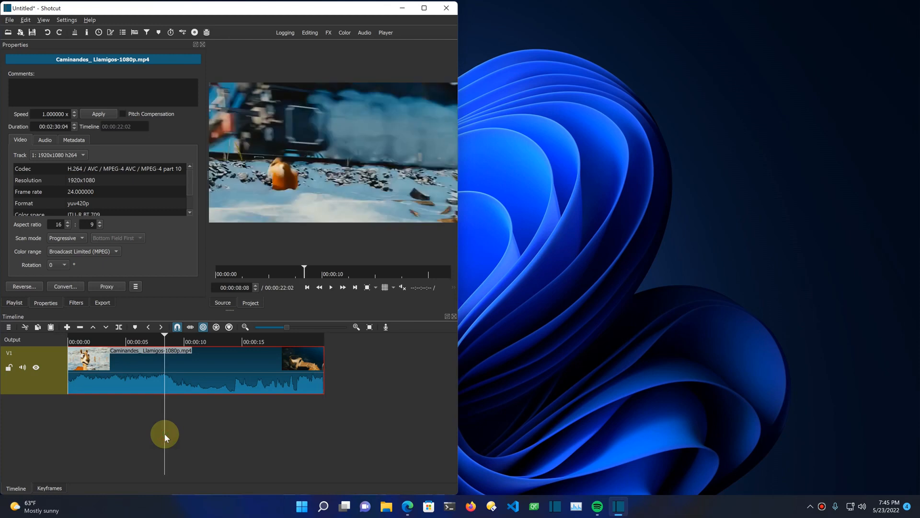
left_click(9, 328)
mouse_move(29, 336)
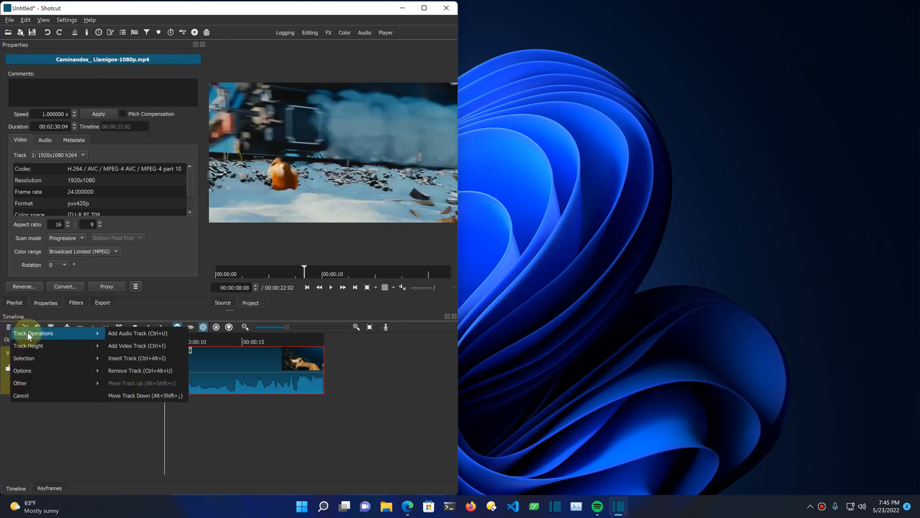
left_click(149, 345)
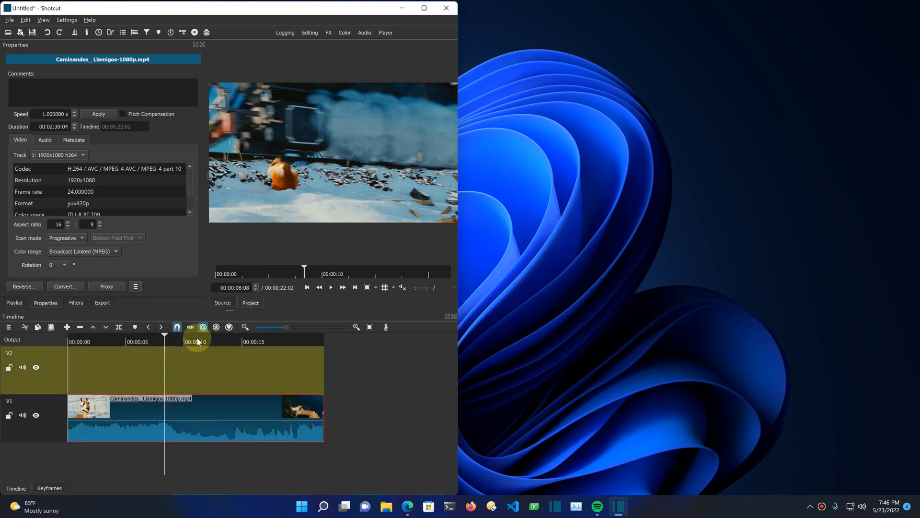
Step: Switch to LottieFiles in the web browser and open the Kitty loading animation from the featured free animations
mouse_move(407, 506)
left_click(421, 481)
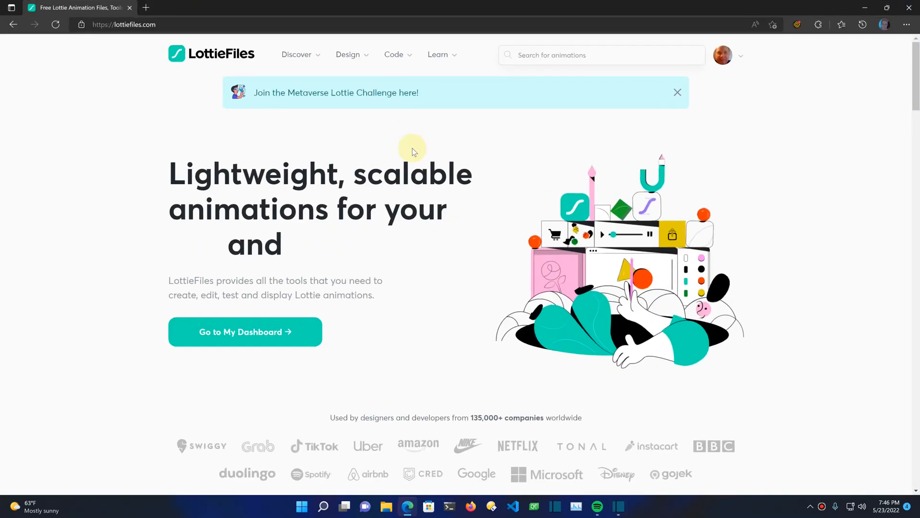
left_click(302, 56)
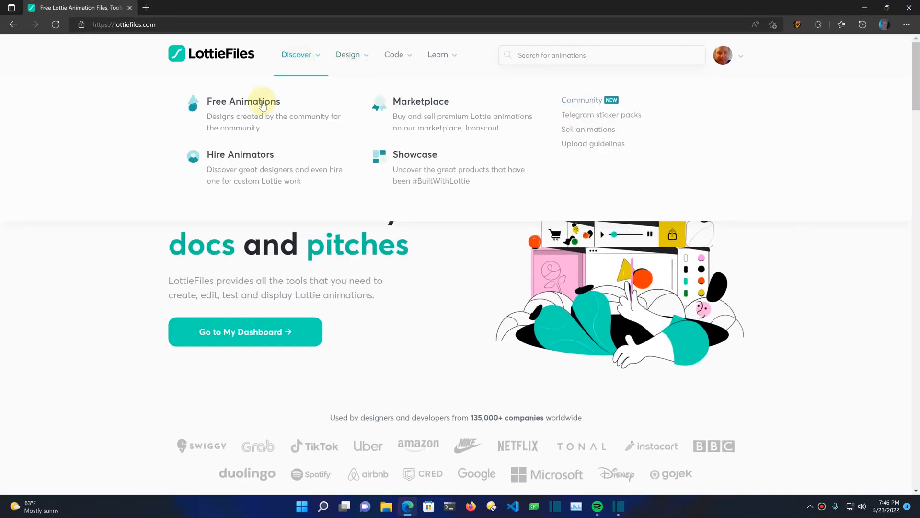
left_click(294, 123)
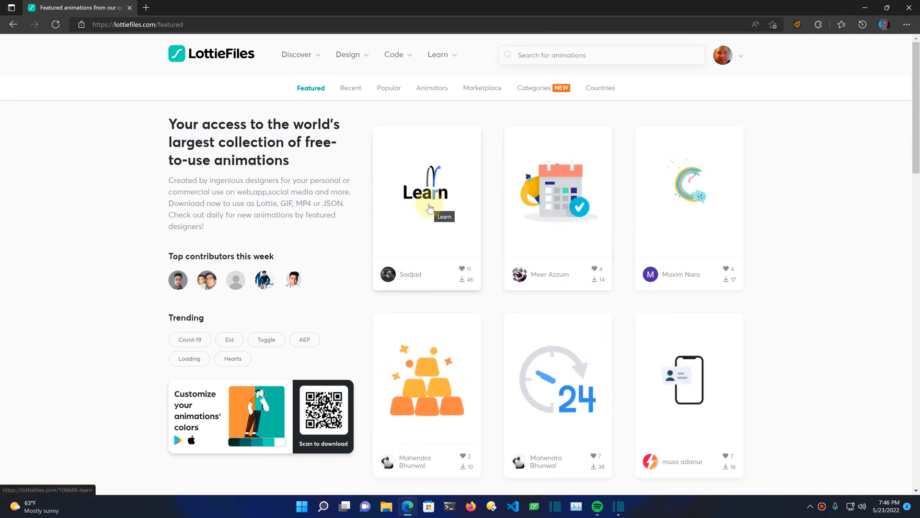
left_click(672, 191)
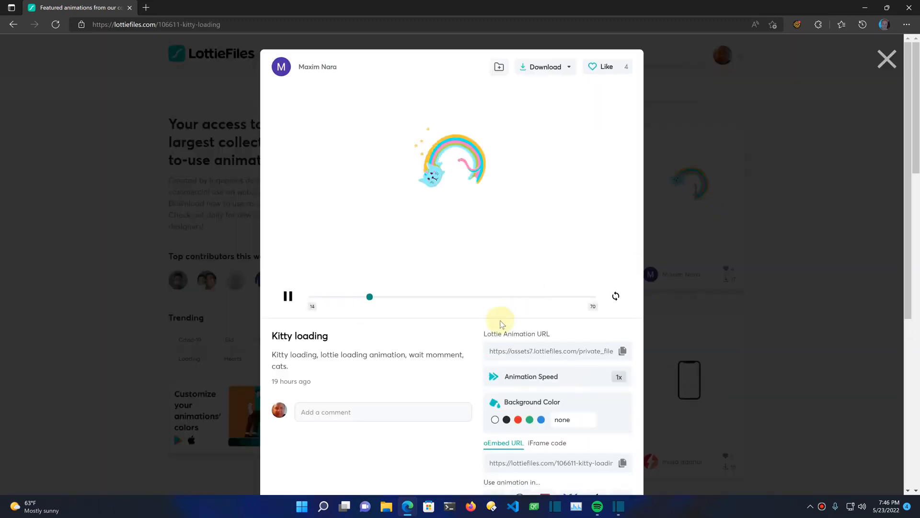
Step: Examine the Kitty loading animation's preview, details and license information
scroll(499, 329, "down", 5)
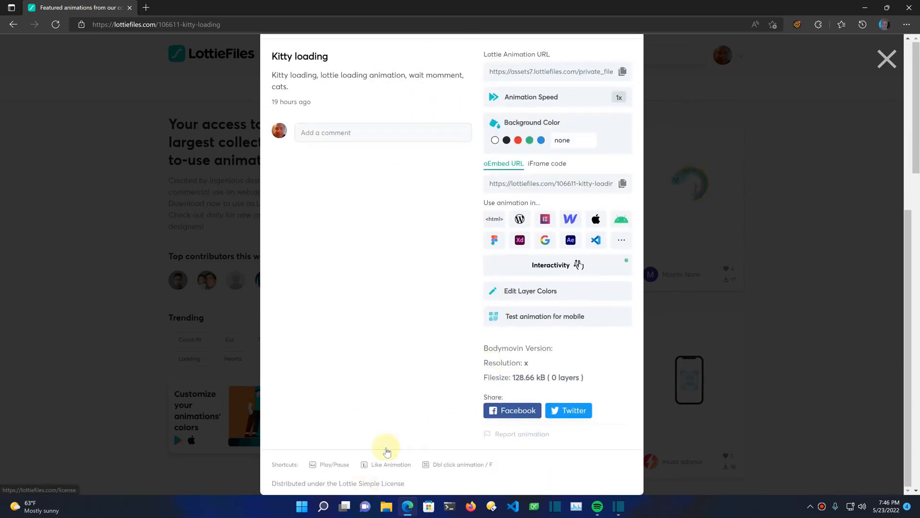
scroll(459, 300, "up", 6)
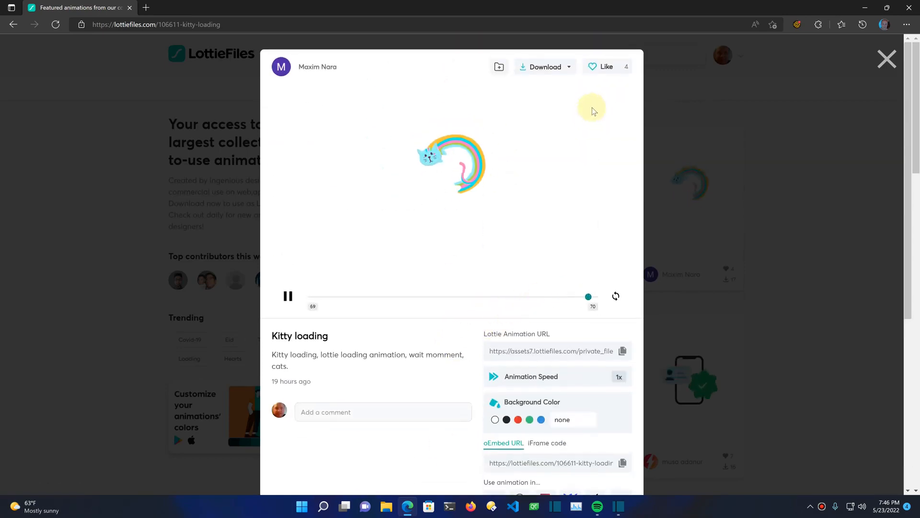
scroll(489, 379, "down", 6)
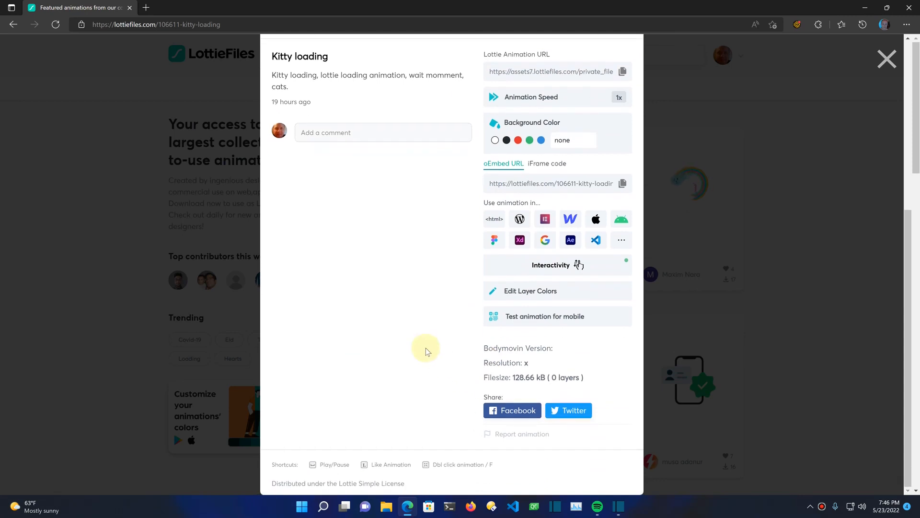
scroll(426, 347, "up", 6)
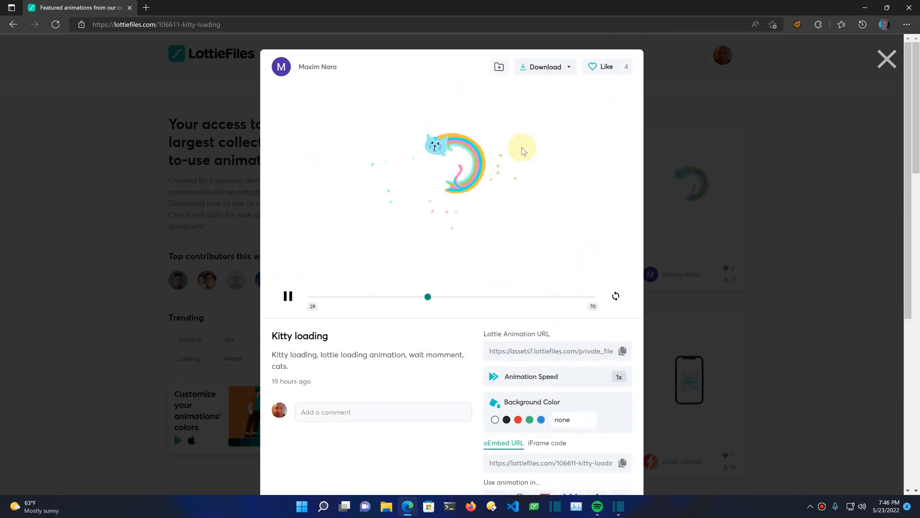
Step: Check the Kitty loading animation's download options and return to the Shotcut window
left_click(573, 62)
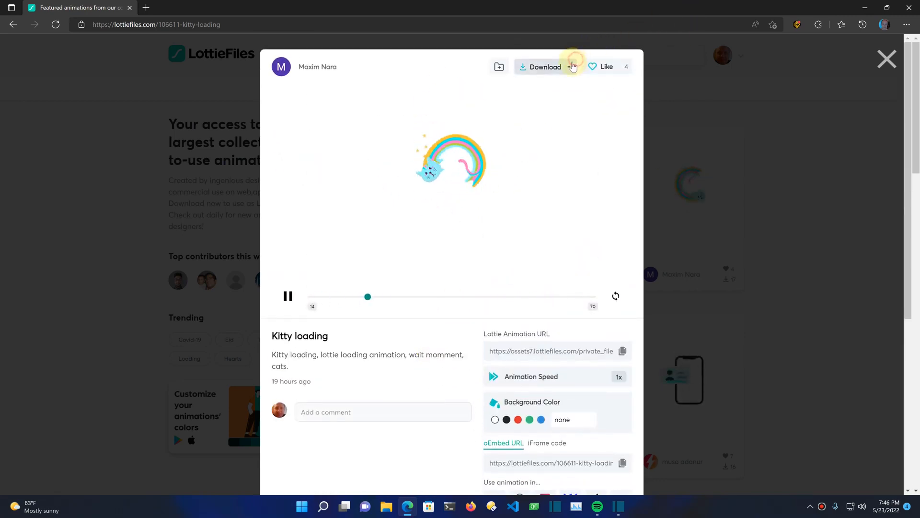
left_click(555, 96)
left_click(603, 94)
left_click(885, 67)
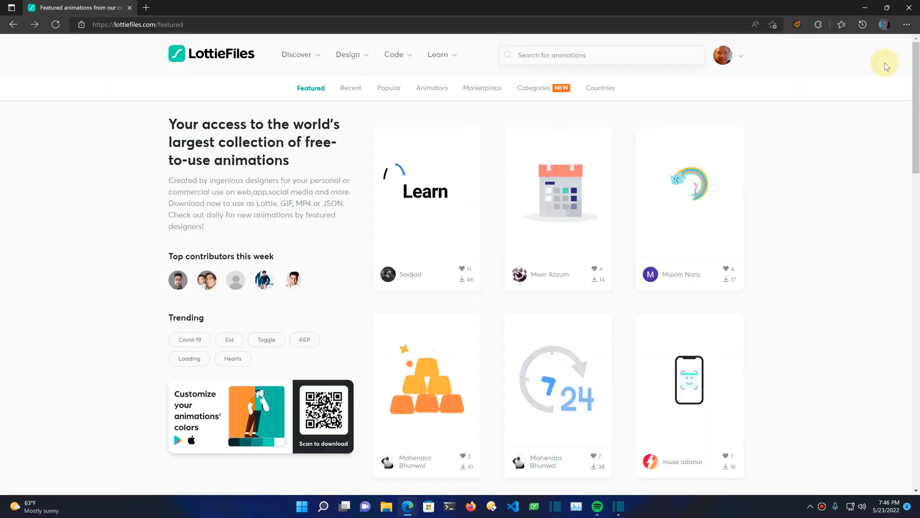
left_click(865, 7)
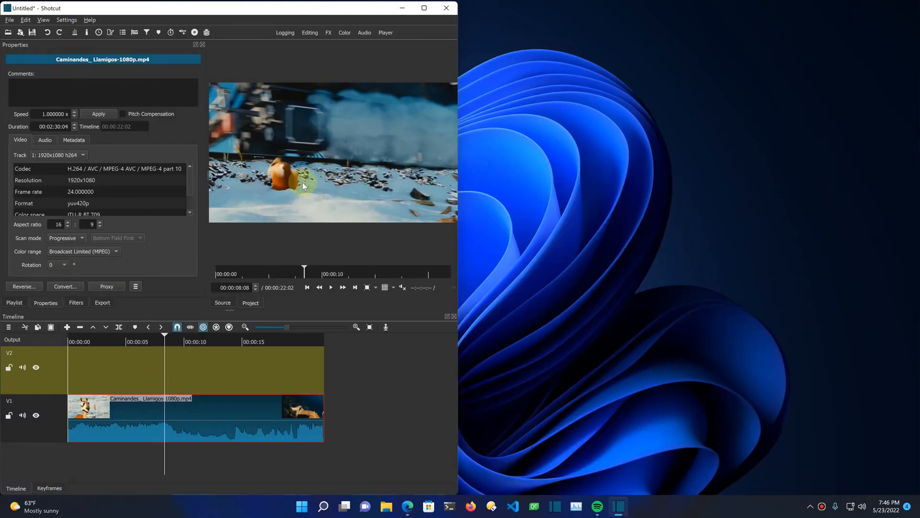
Step: Open the Lottie animation 104853-thinking.json from the Animations folder in Documents
left_click(7, 33)
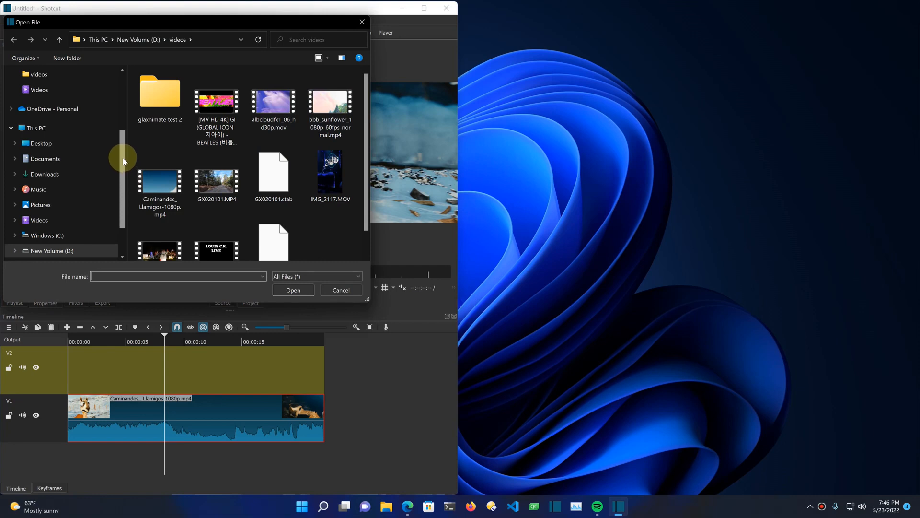
left_click_drag(124, 161, 138, 93)
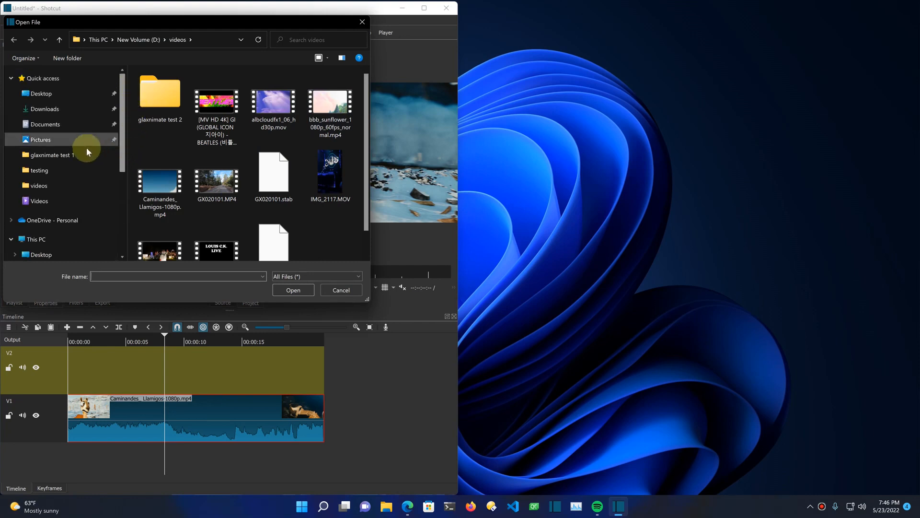
left_click(69, 125)
double_click(153, 88)
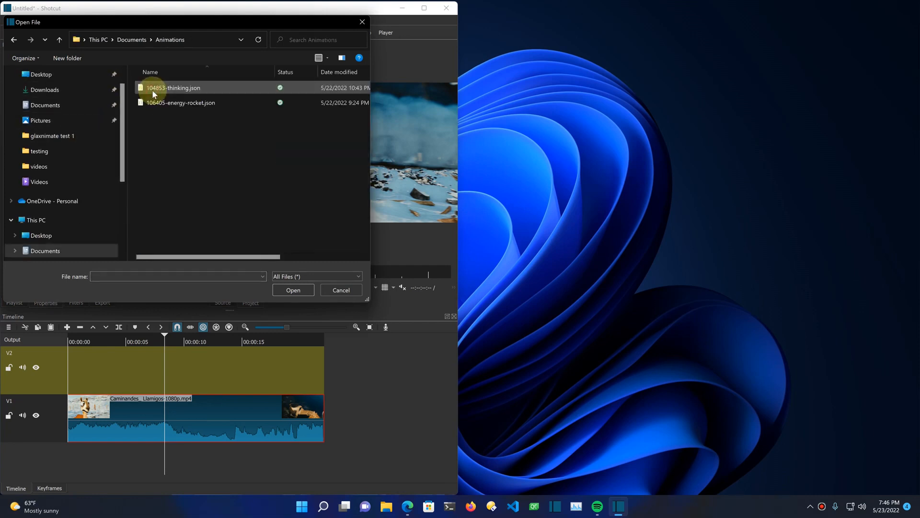
double_click(154, 88)
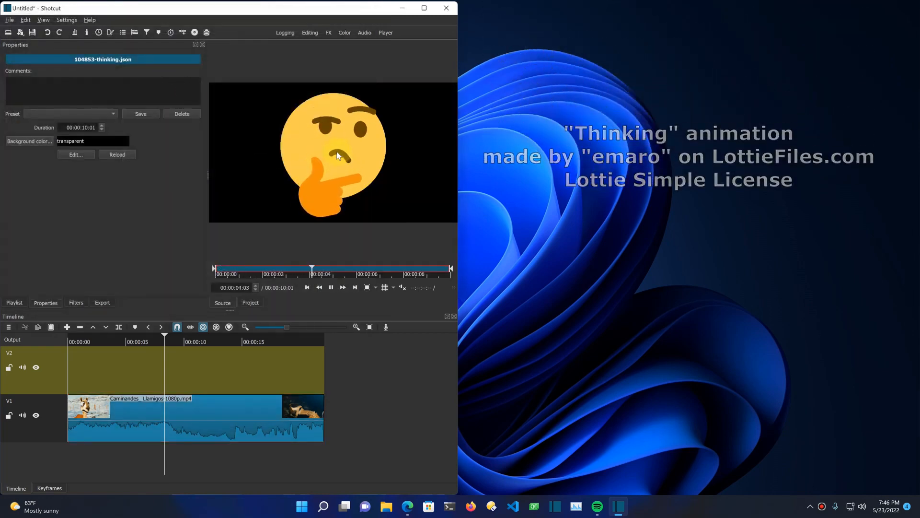
Step: Place the thinking animation on track V2 starting at about 7.5 seconds and play back the overlay
left_click_drag(189, 310, 153, 357)
key("space")
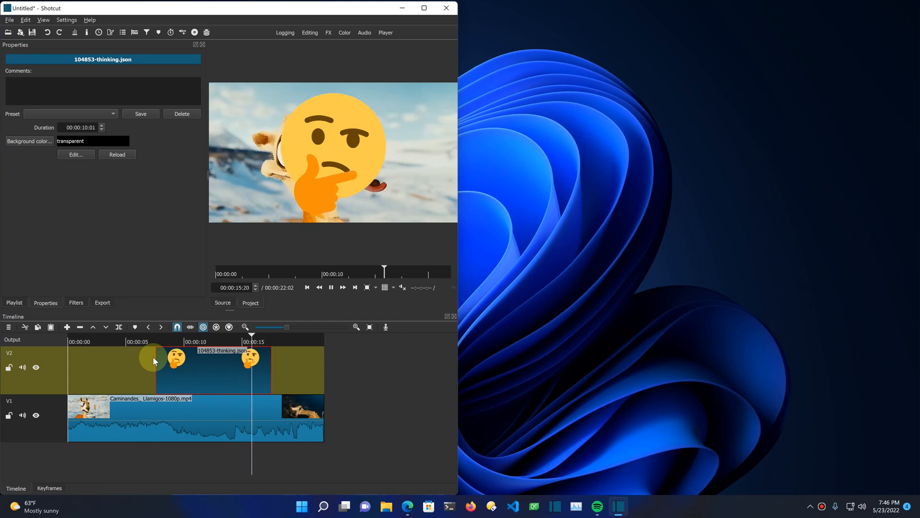
key("space")
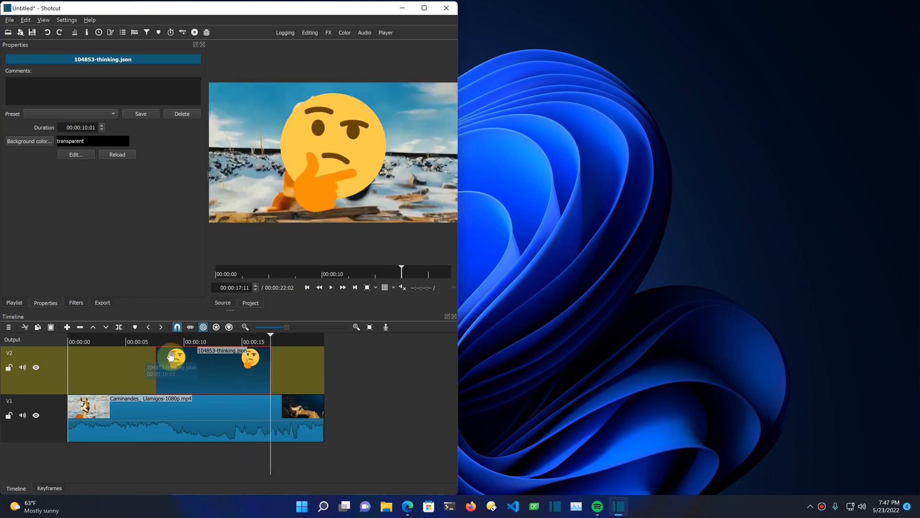
Step: Shorten the thinking animation on V2 by trimming its end to about 15.7 seconds
left_click(231, 341)
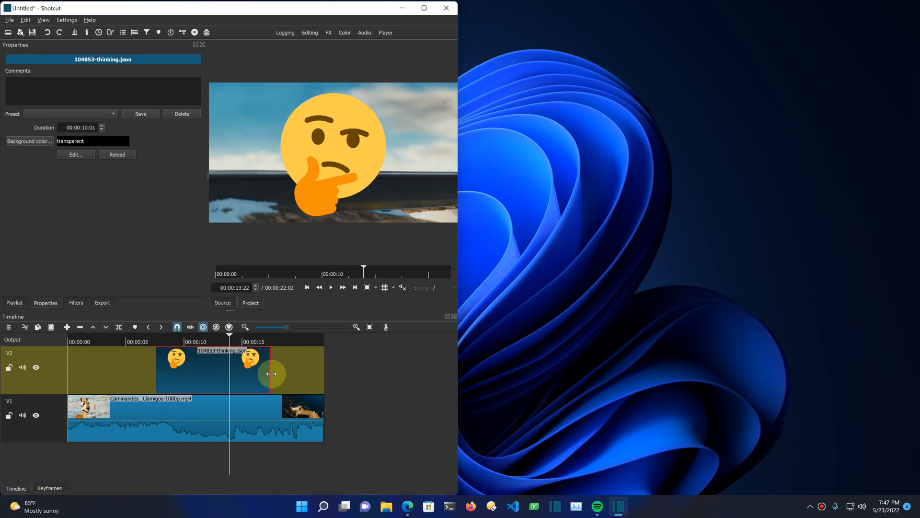
left_click_drag(262, 375, 247, 378)
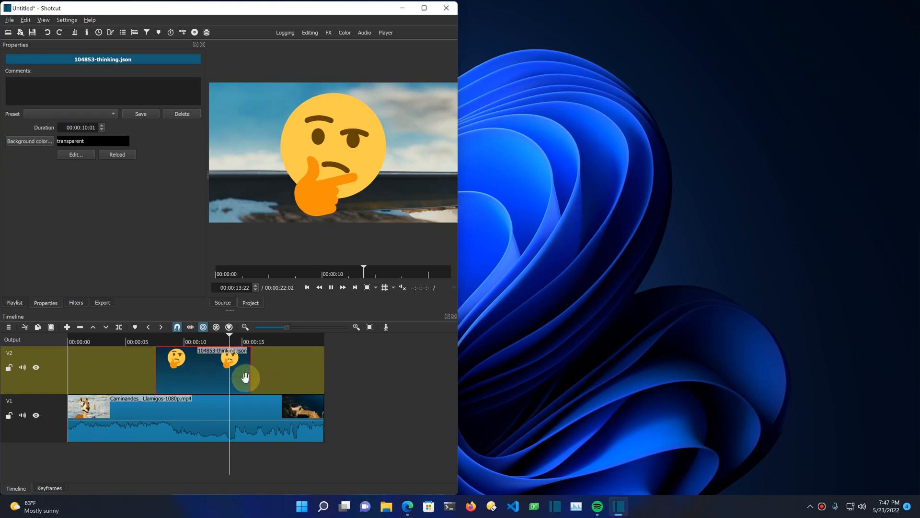
Step: Add a one-second fade-in and a fade-out to the thinking animation on V2 and play back the result
key("space")
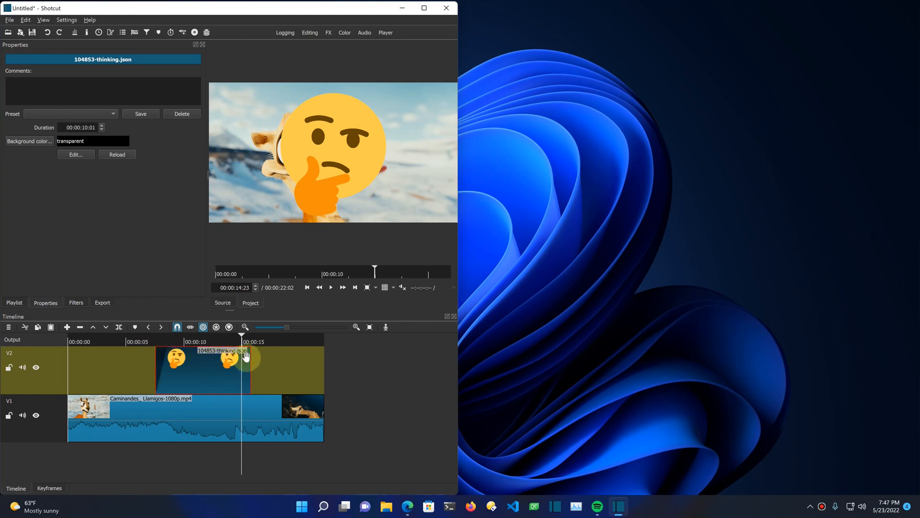
left_click_drag(246, 355, 230, 359)
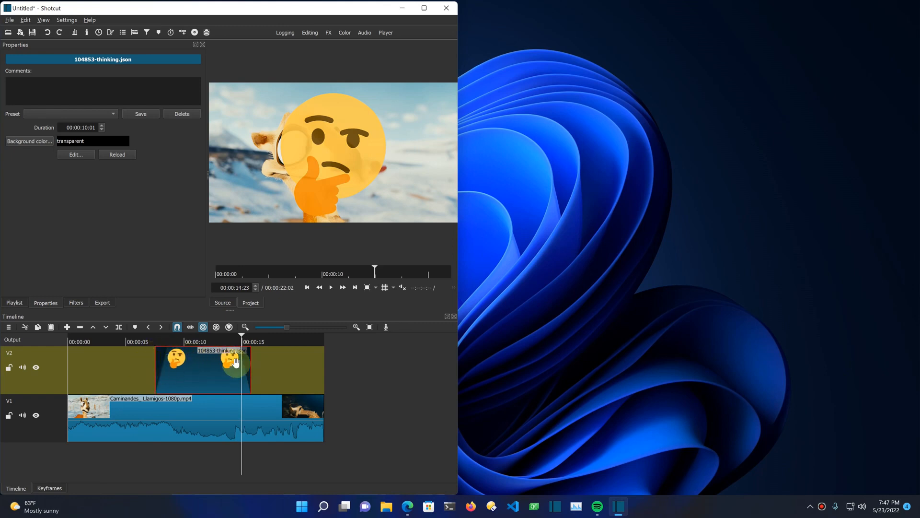
left_click_drag(237, 354, 222, 353)
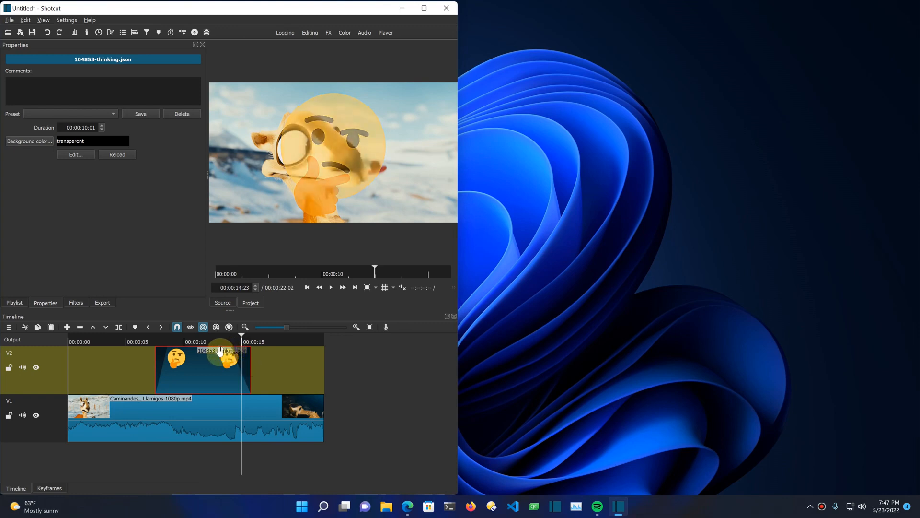
left_click(148, 357)
key("space")
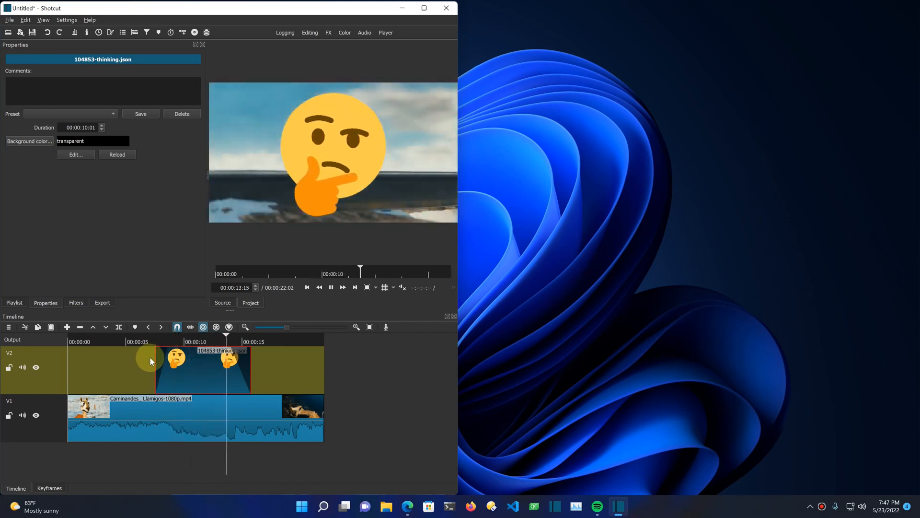
key("space")
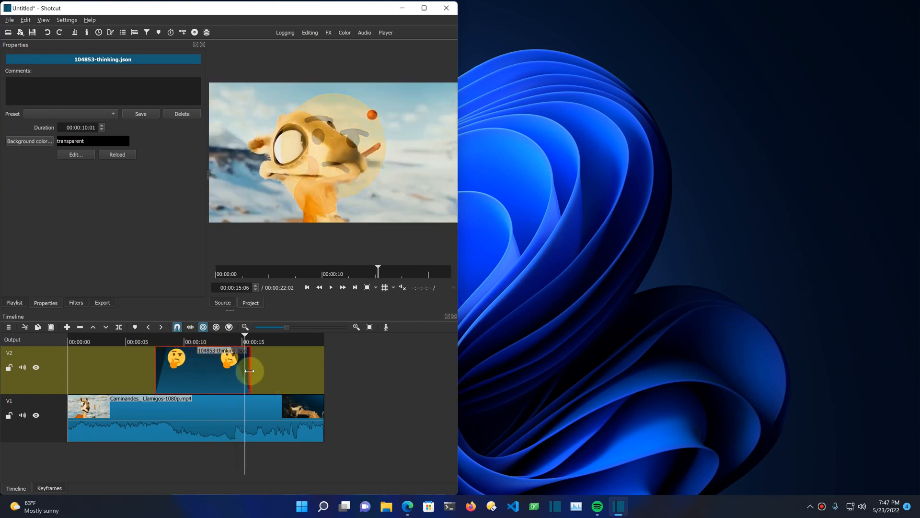
Step: Trim the end of the thinking animation to the playhead at 00:00:15:06 and open its filter list
left_click_drag(244, 371, 242, 372)
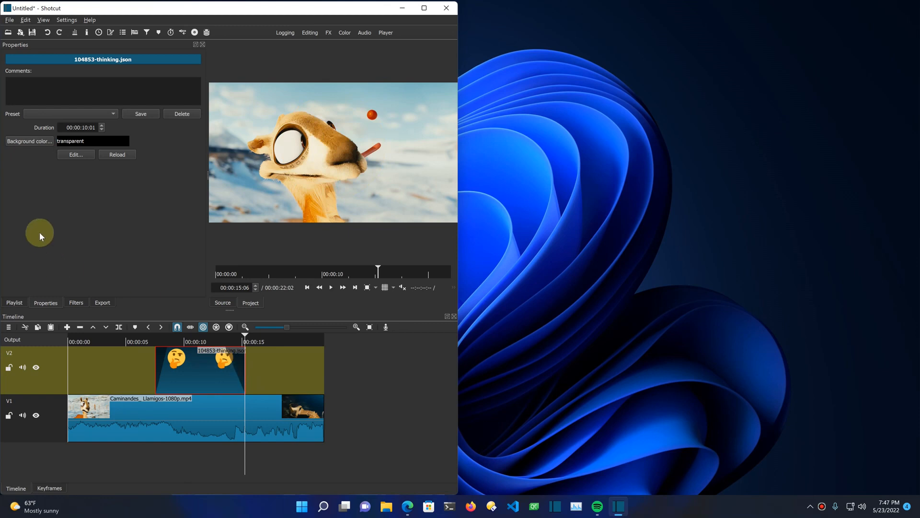
left_click(75, 303)
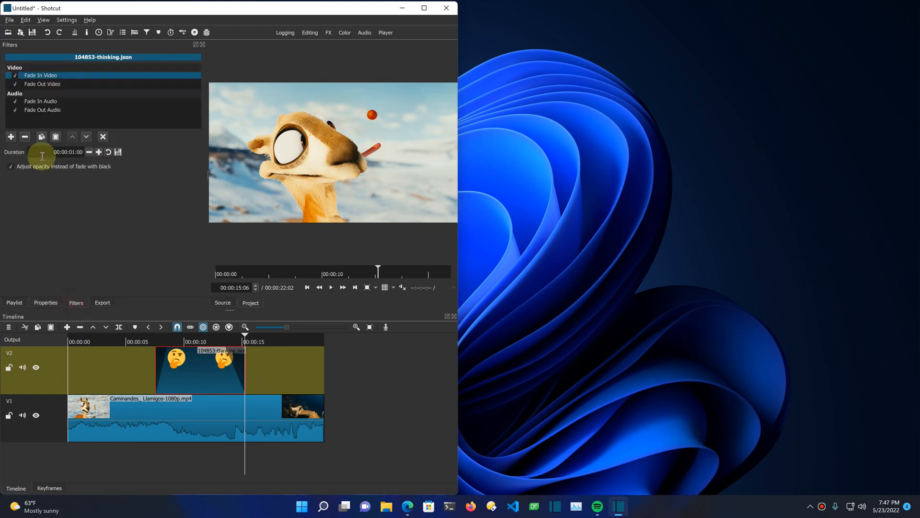
Step: Add the Size, Position & Rotate filter from the favorite filters to the thinking animation
left_click(12, 137)
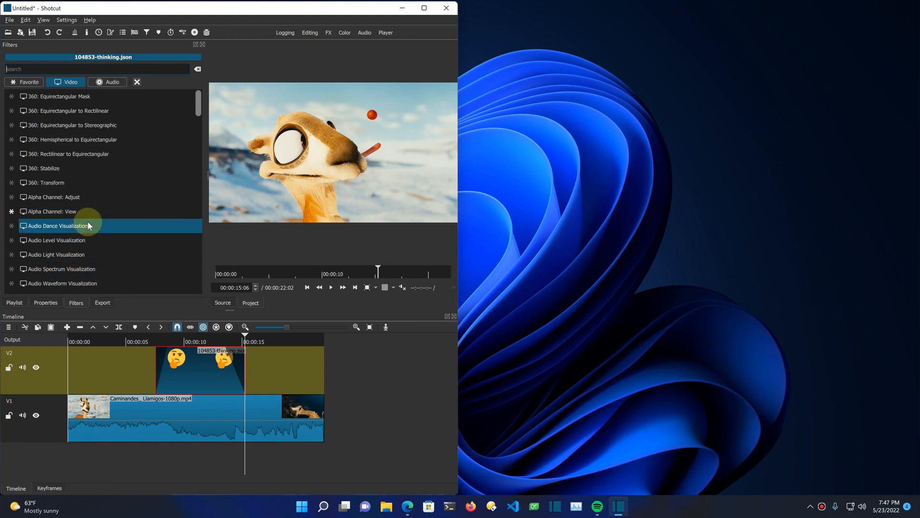
left_click(31, 82)
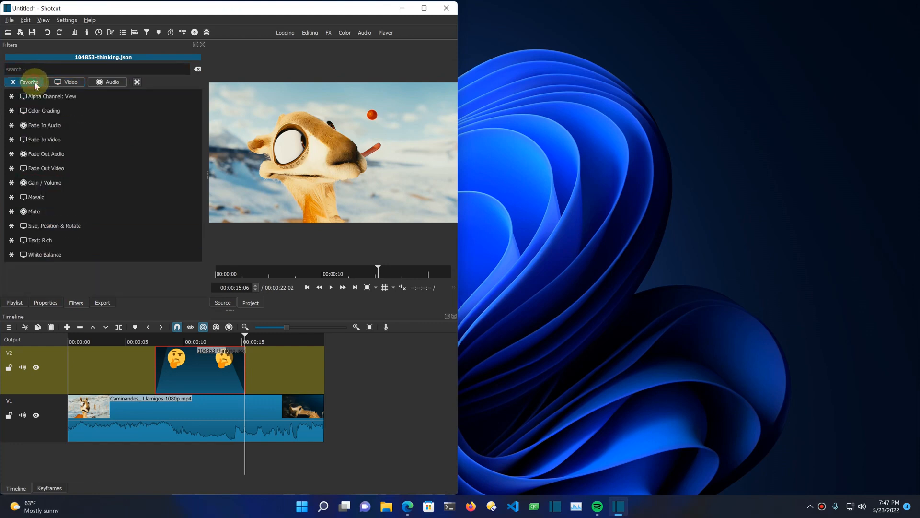
left_click(62, 226)
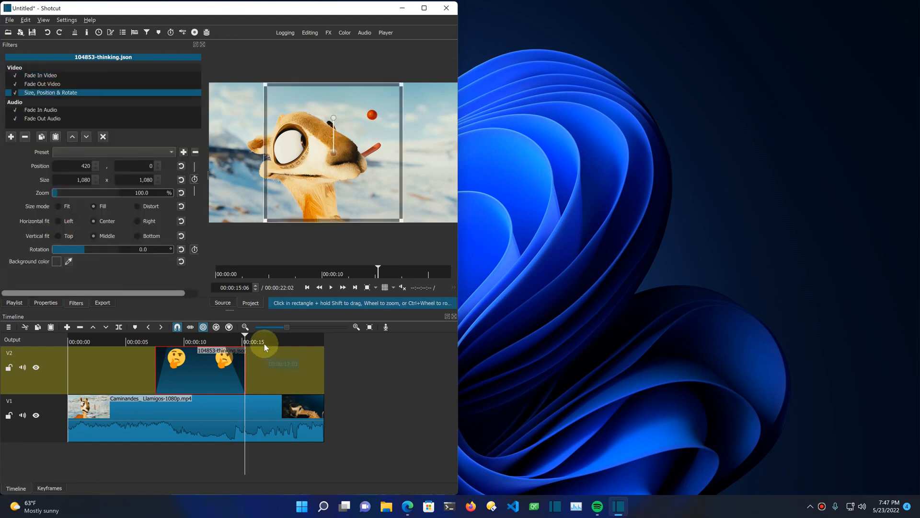
Step: Shrink the thinking emoji to about 466 x 466 and move it to the video frame's upper-right corner at about 1389, 33
left_click(198, 342)
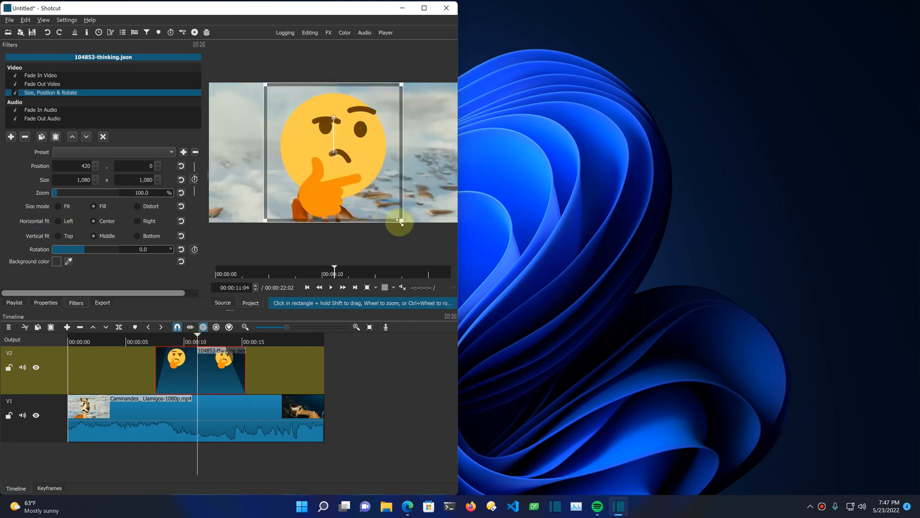
left_click_drag(266, 220, 344, 142)
left_click_drag(374, 111, 428, 123)
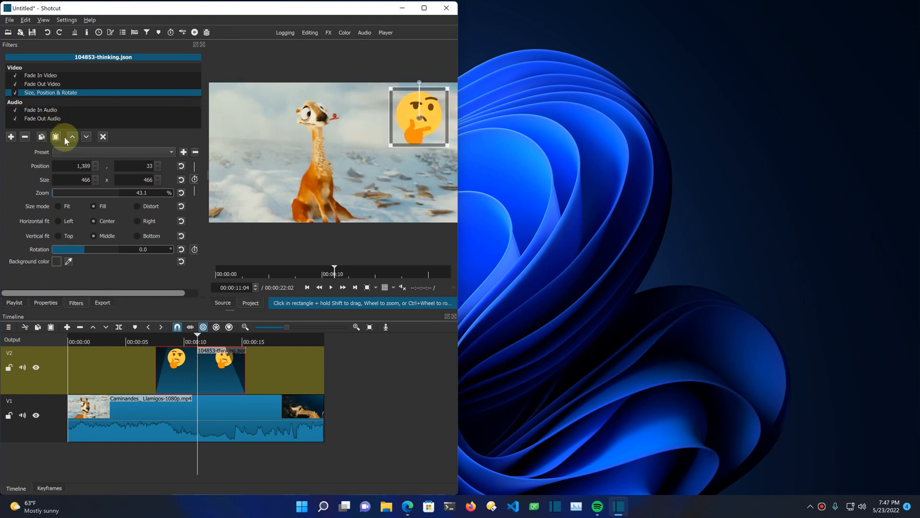
left_click(104, 137)
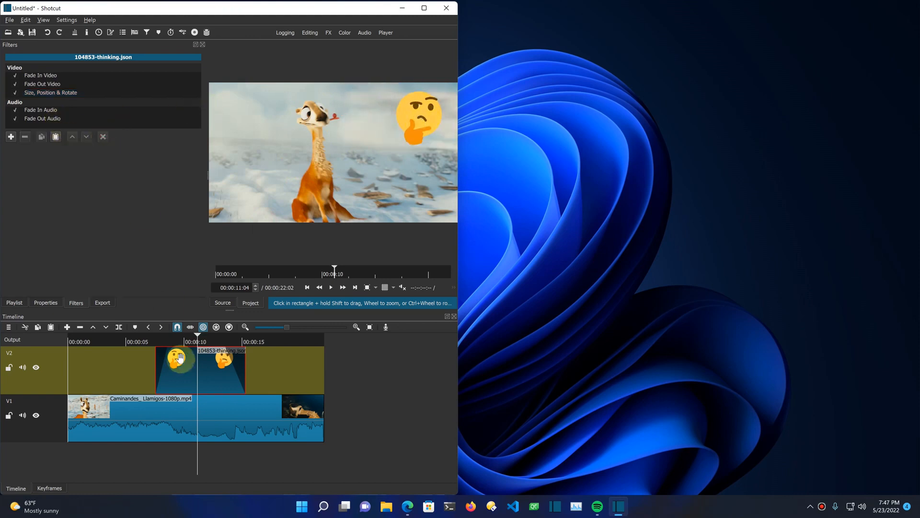
Step: Play back the timeline from about 7 seconds to past the end of the animation to check the resized emoji
left_click(149, 341)
key("space")
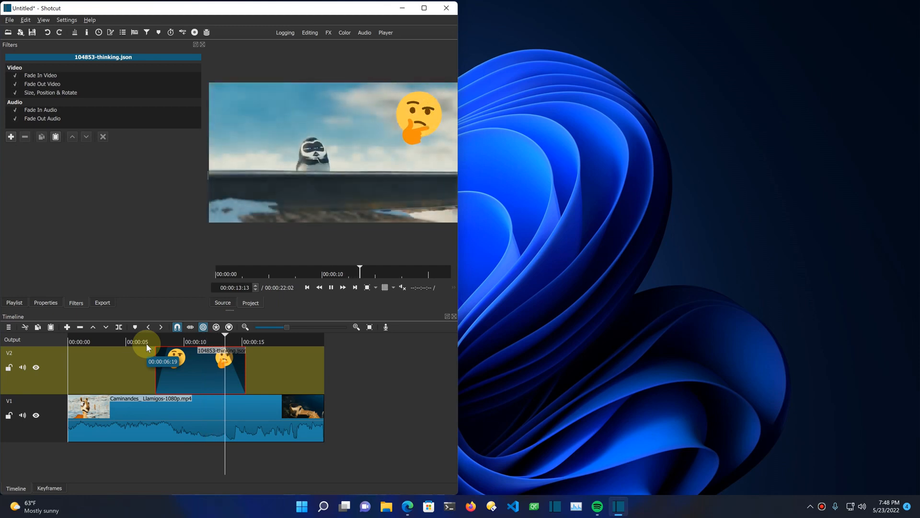
key("space")
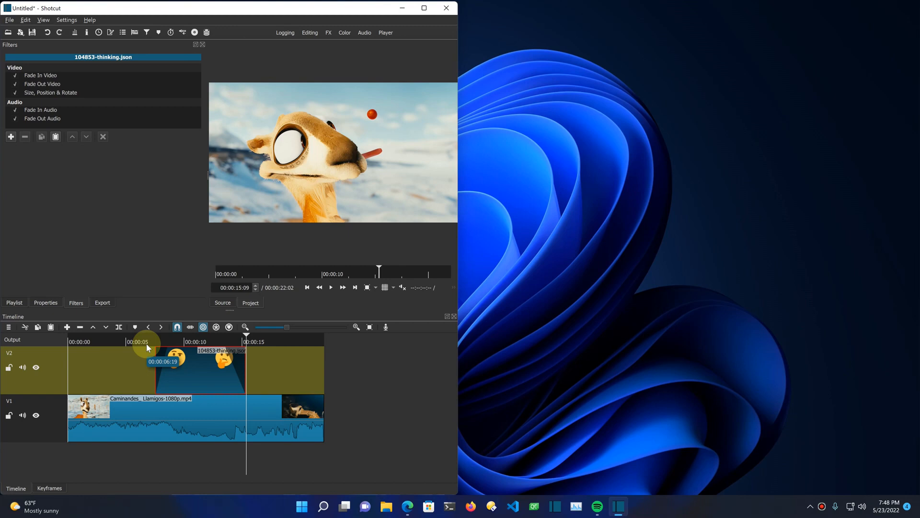
Step: Export the timeline in mp4 format as test in the testing folder, replacing the existing file, and open the exported video
left_click(110, 302)
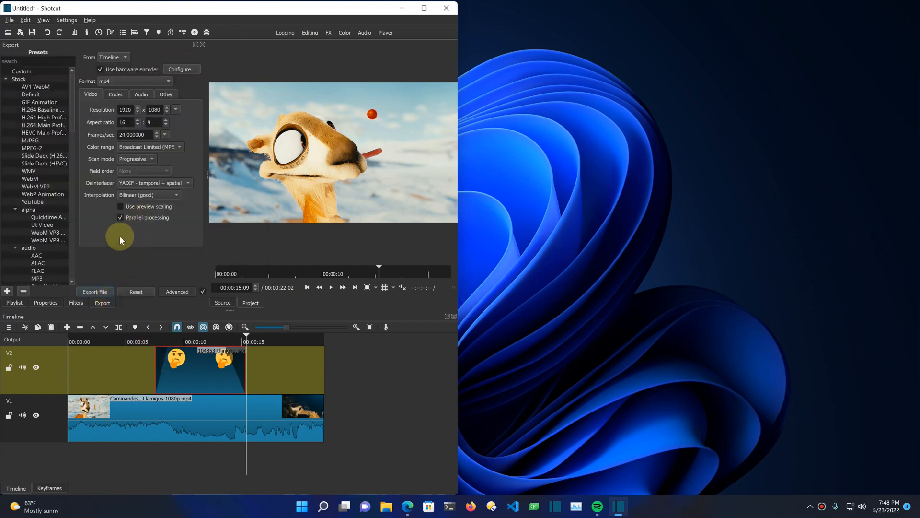
left_click(107, 290)
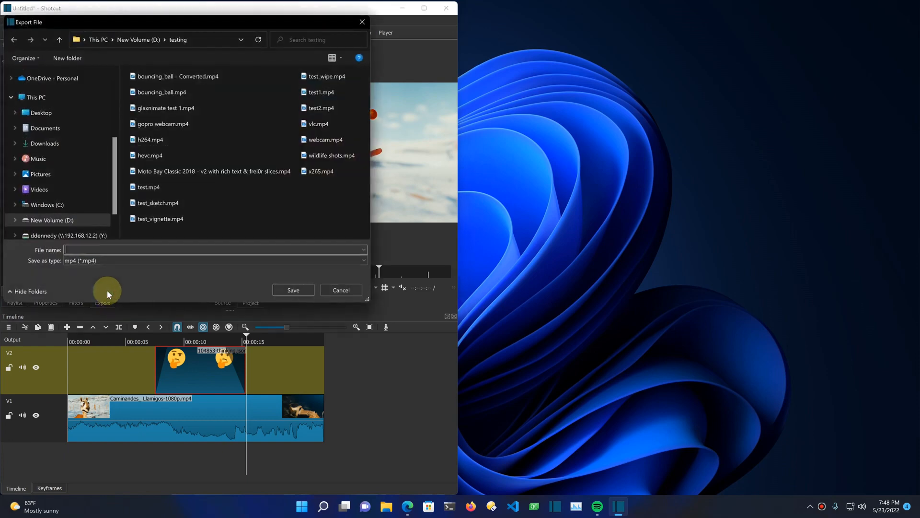
type("test")
key("Return")
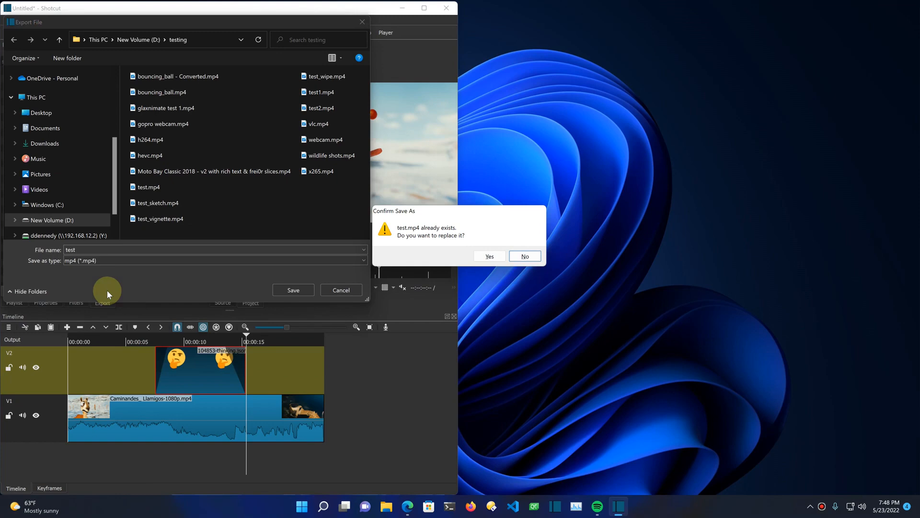
left_click(488, 256)
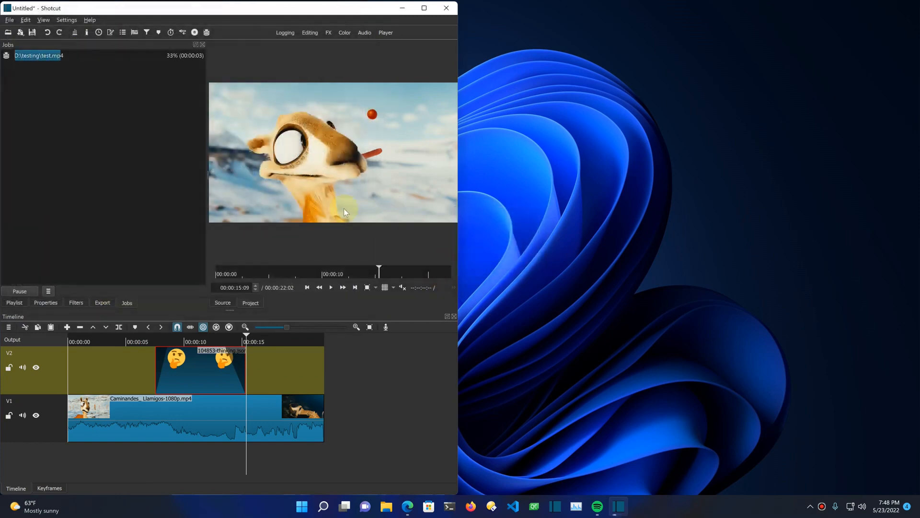
double_click(79, 56)
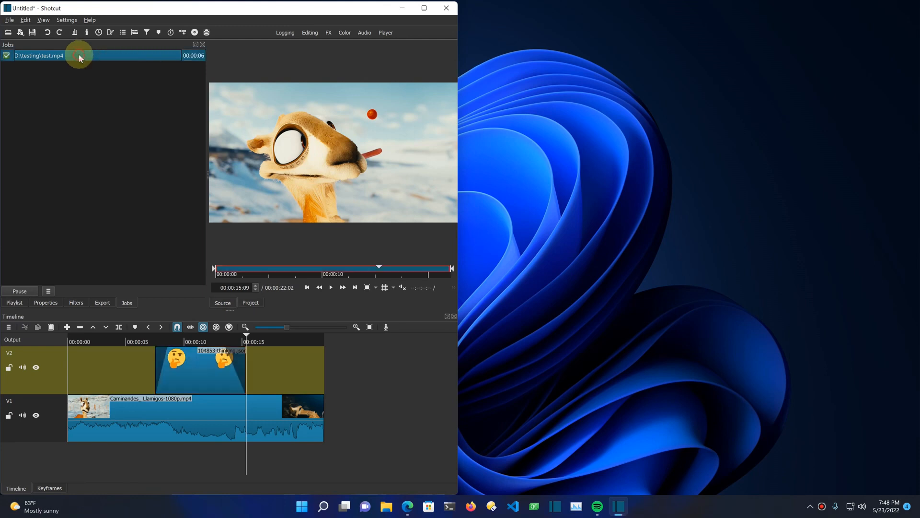